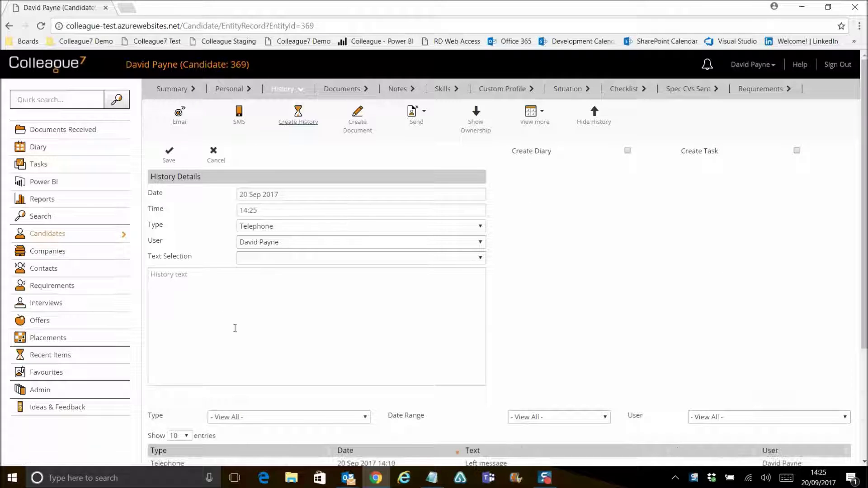
Preview the optional diary and task detail sections of the new history entry, leaving both switched off
click(351, 280)
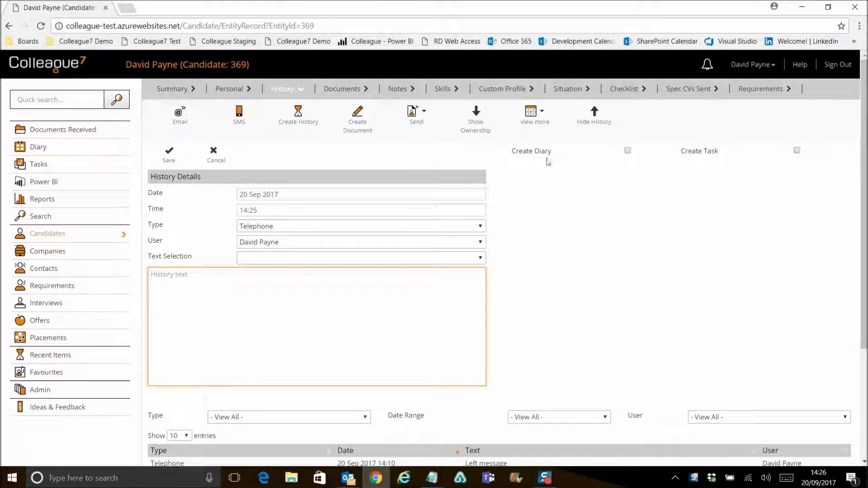
click(628, 151)
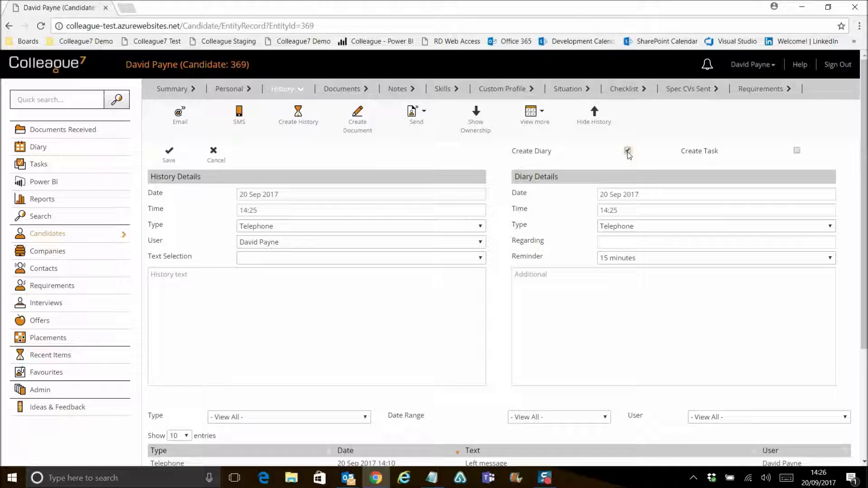
click(628, 151)
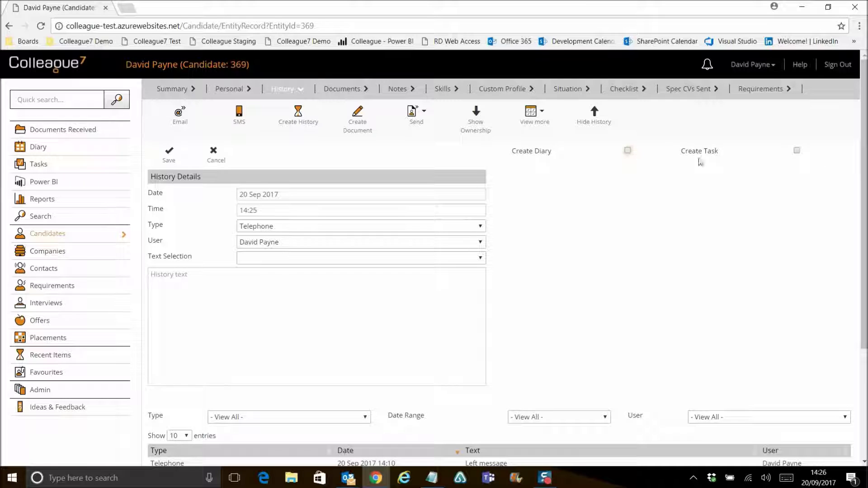
click(797, 150)
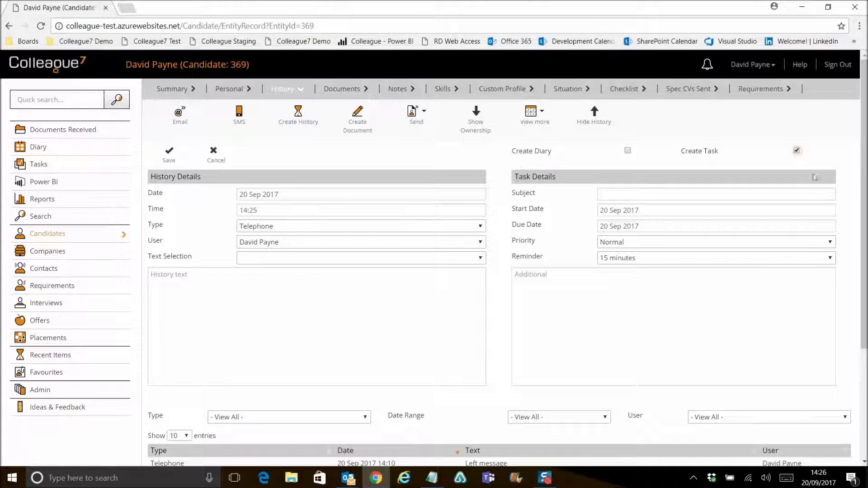
click(797, 151)
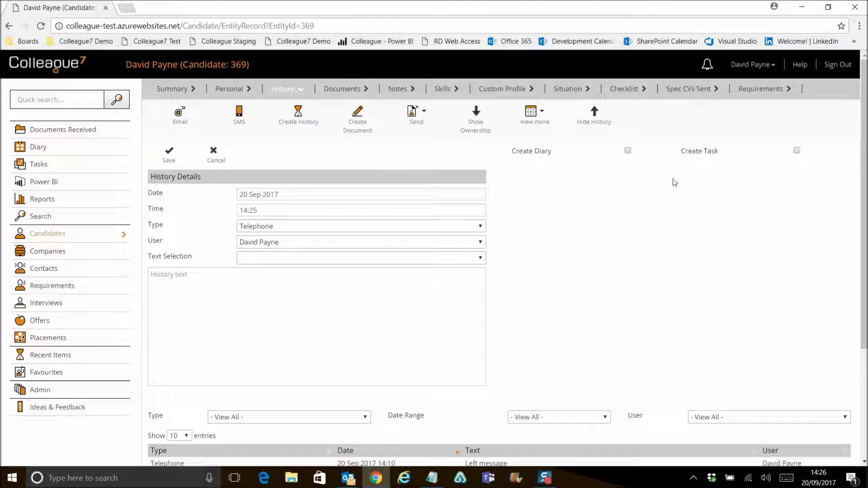
click(797, 151)
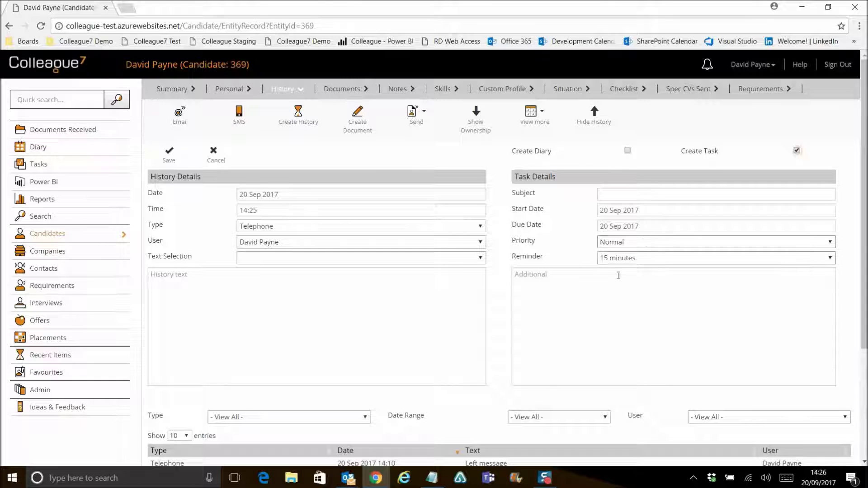
click(797, 151)
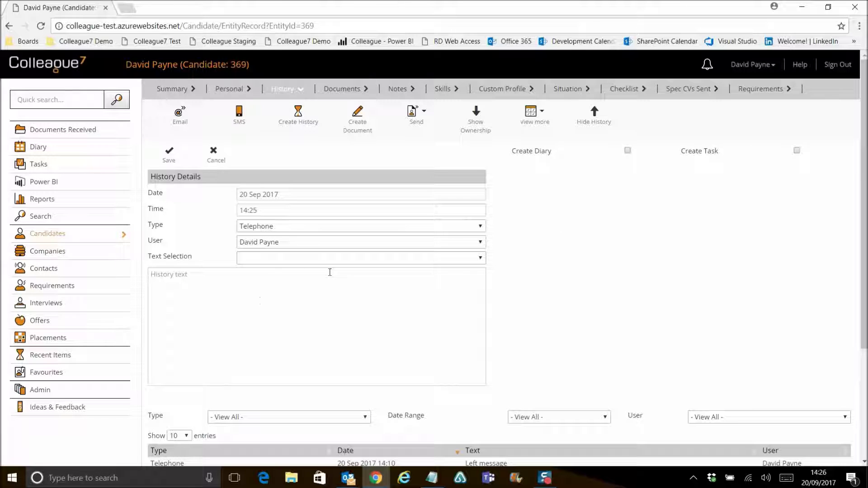
Fill the history text with the predefined text selection "Left message"
click(261, 304)
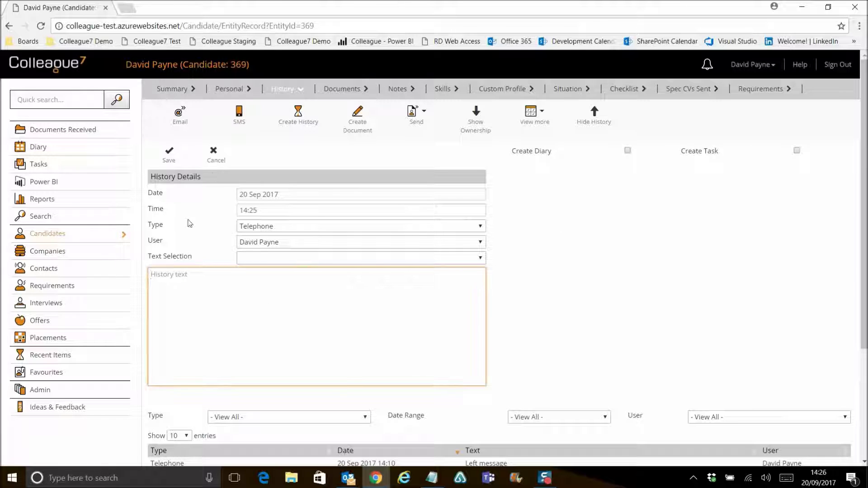
click(246, 258)
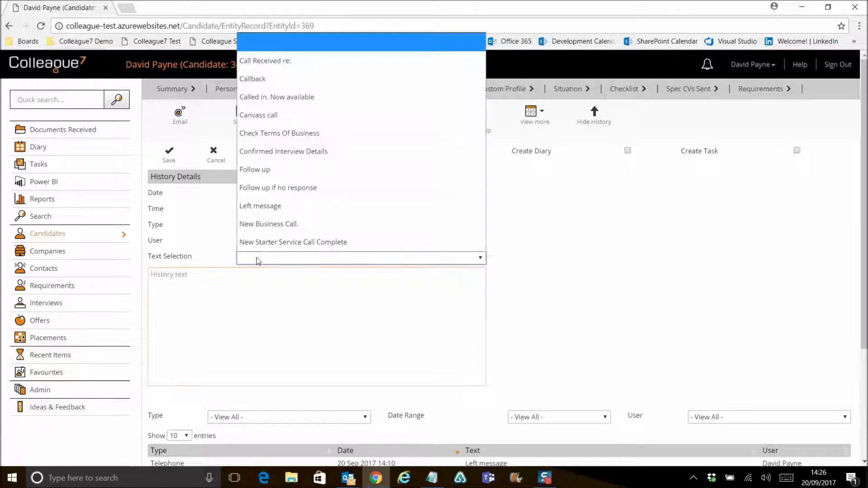
click(299, 206)
click(303, 320)
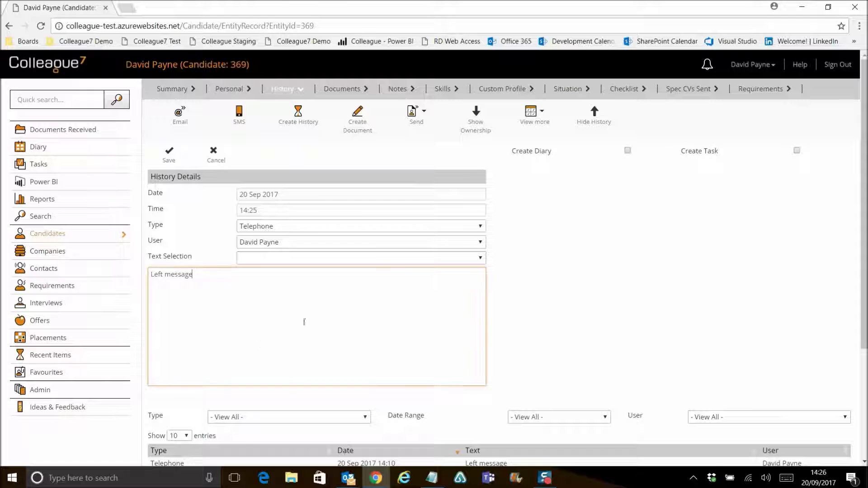
Add a task to the history entry with the subject "Call back tomorrow regarding new job role"
click(797, 150)
click(628, 199)
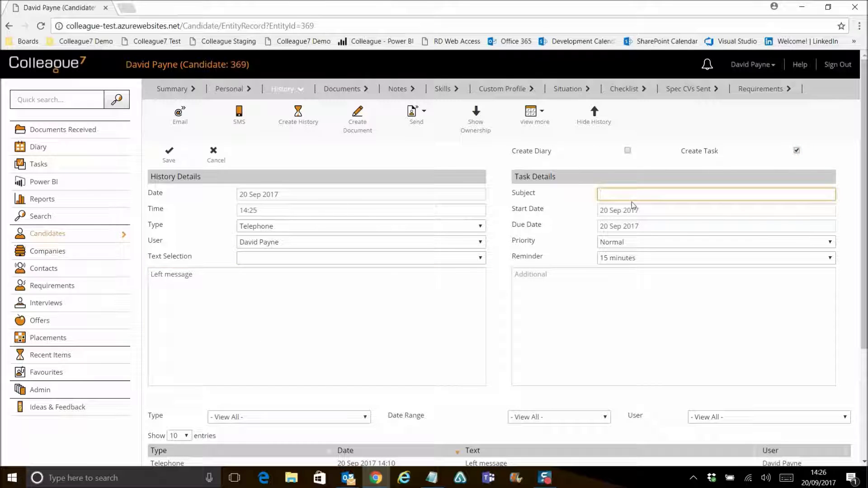
text(Call back tomm)
text(rrow regarding new job role)
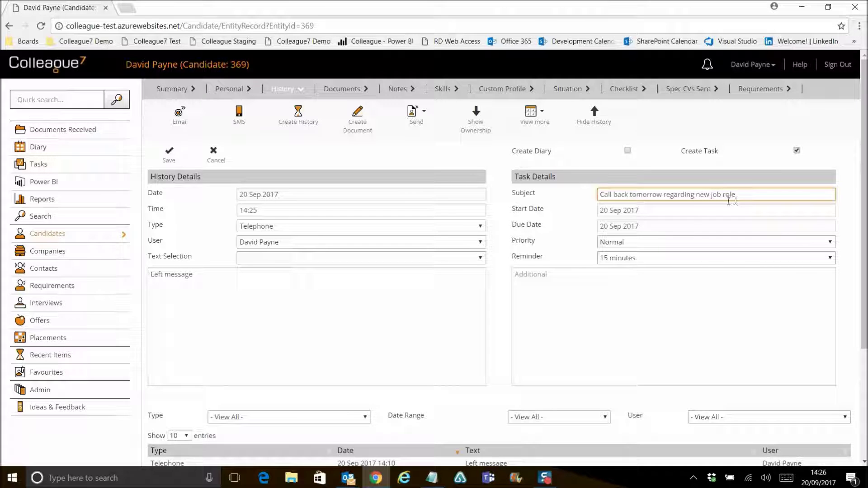
Set both the task's start date and due date to 21 Sep 2017
click(634, 211)
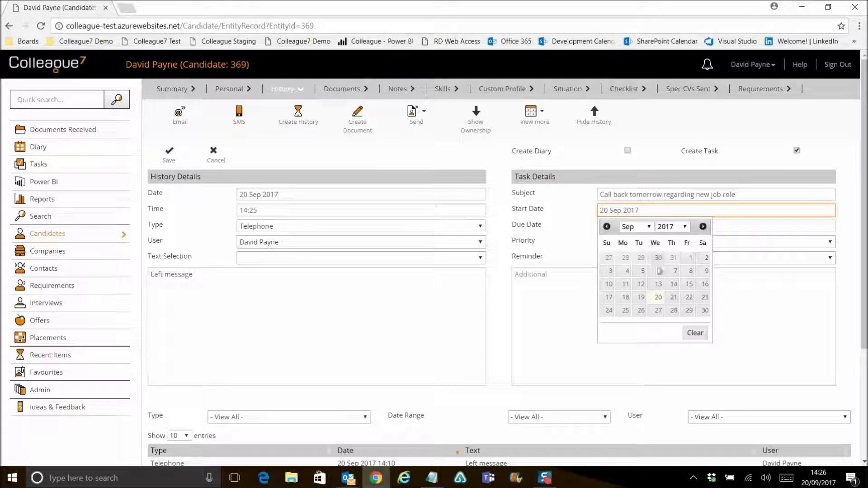
click(674, 298)
click(636, 229)
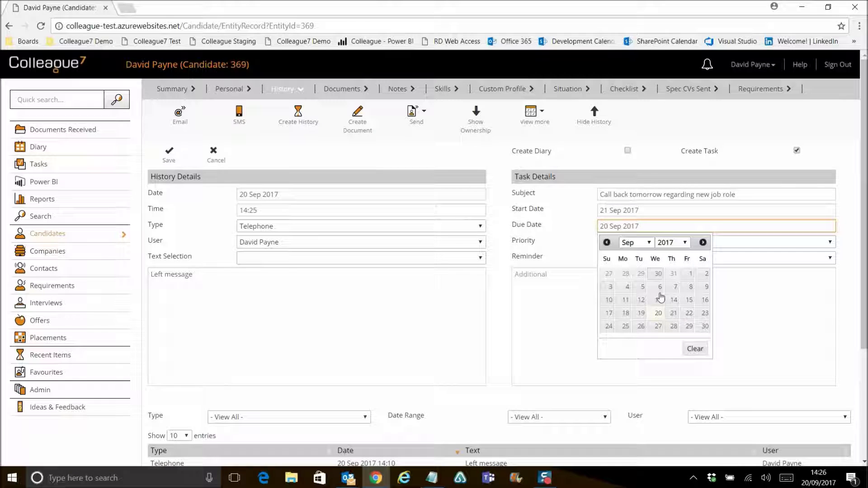
click(674, 315)
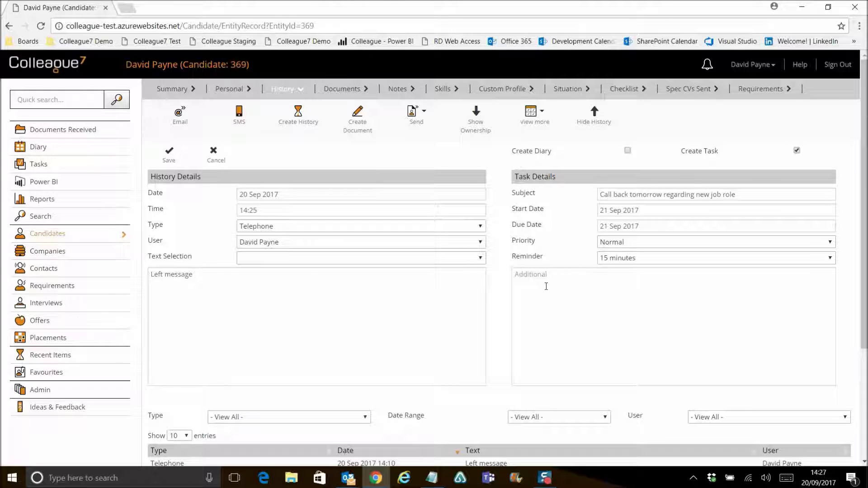
Enter "discuss requirement at colleague" as the task's additional text and save the history entry
click(568, 295)
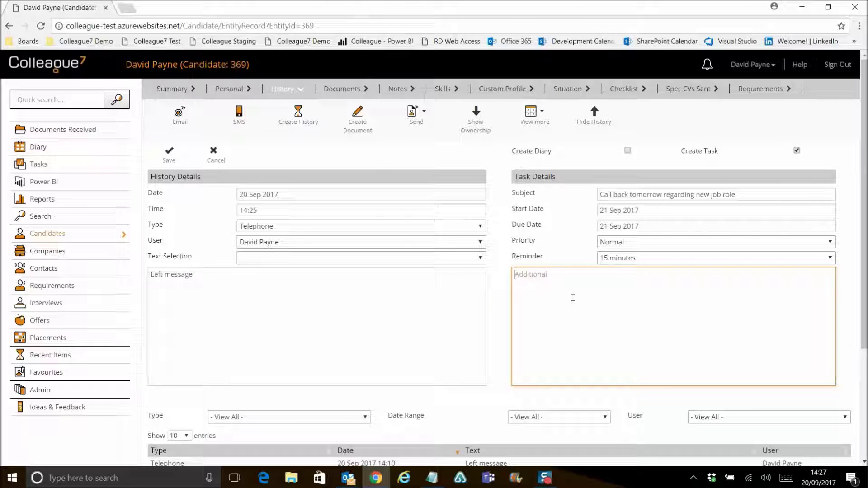
text(discuss requirement at colleague)
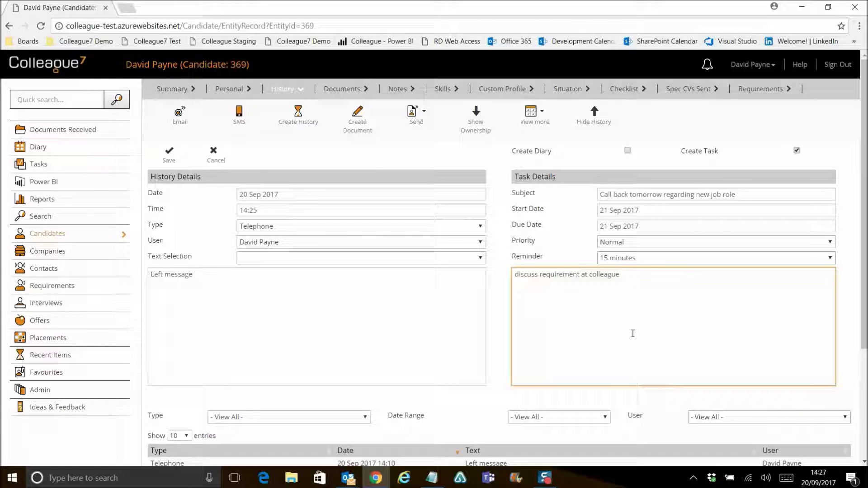
click(169, 153)
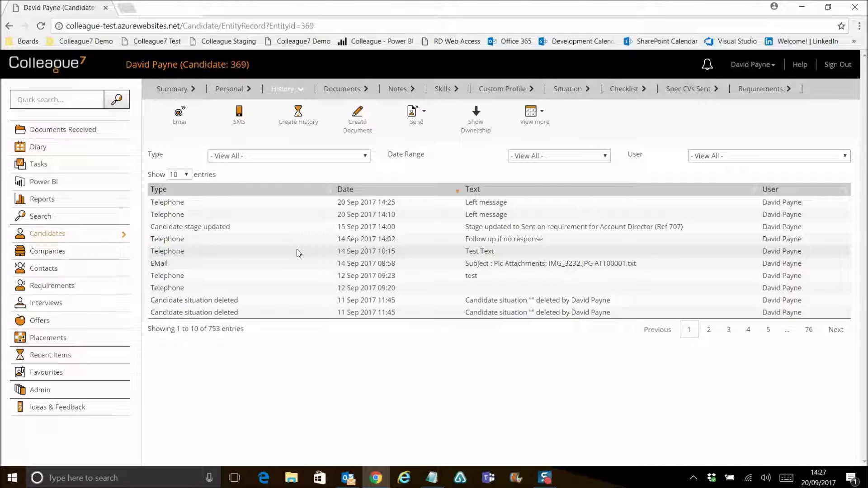
Open the Colleague7 task list and switch to Outlook to compare it with the To-Do List
click(38, 165)
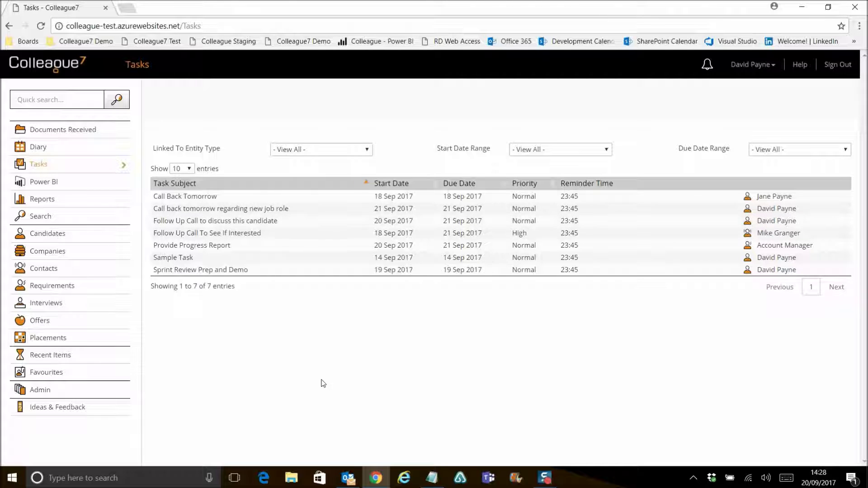
mouse_move(349, 479)
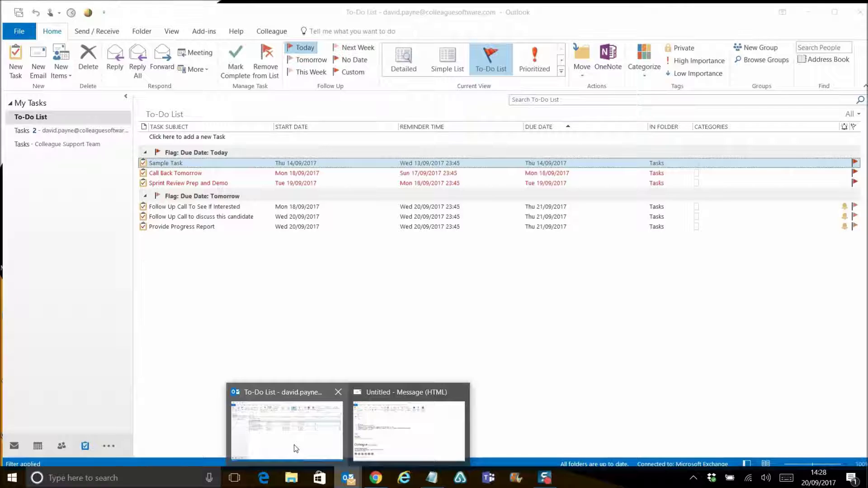
click(281, 430)
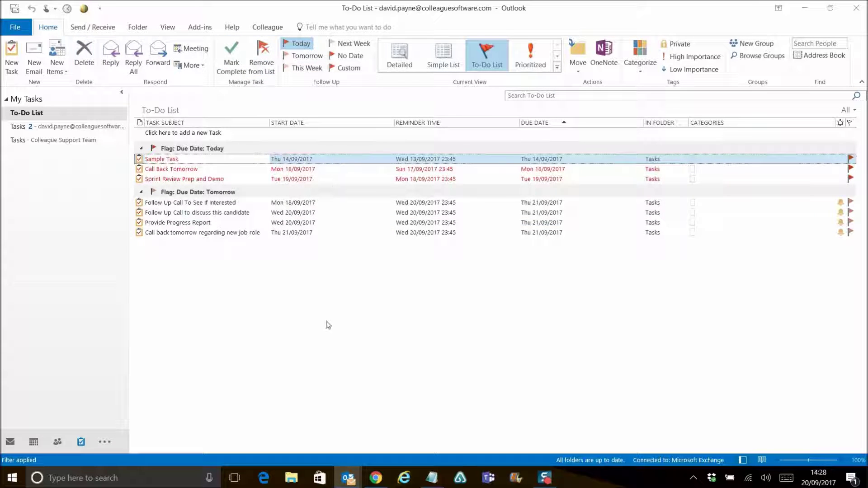
Return to Colleague7 and review the details of "Call Back Tomorrow" and "Call back tomorrow regarding new job role", hiding each again
click(376, 478)
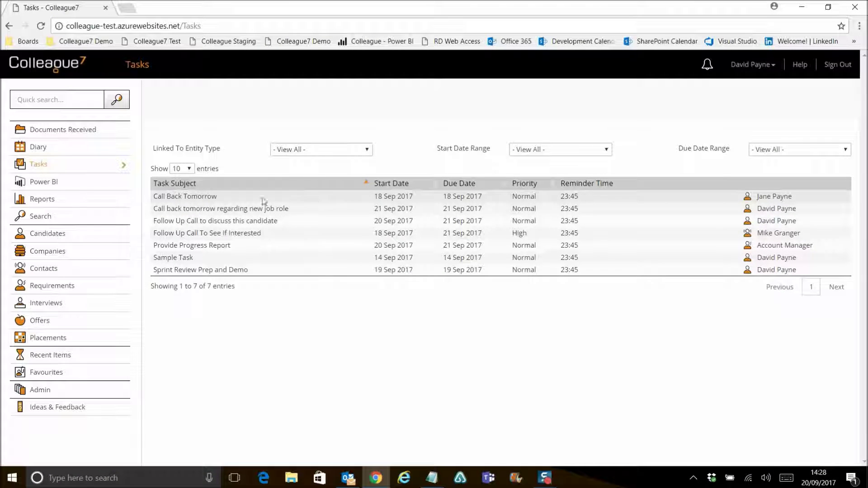
click(228, 198)
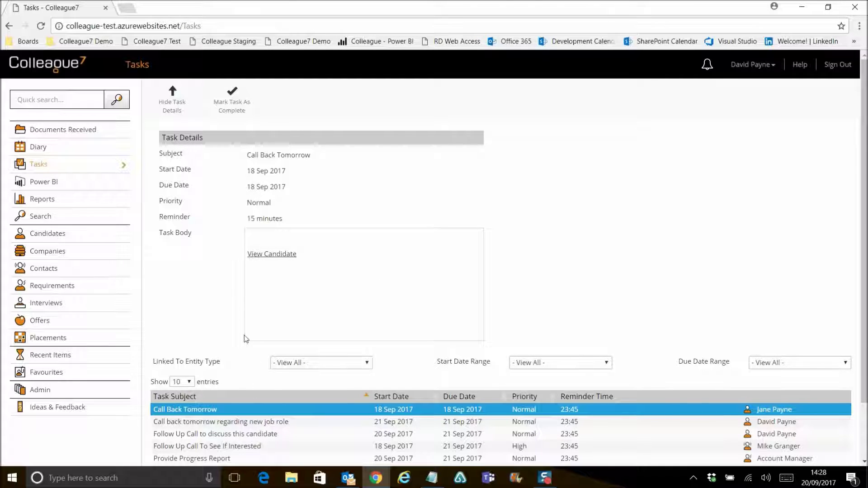
click(173, 103)
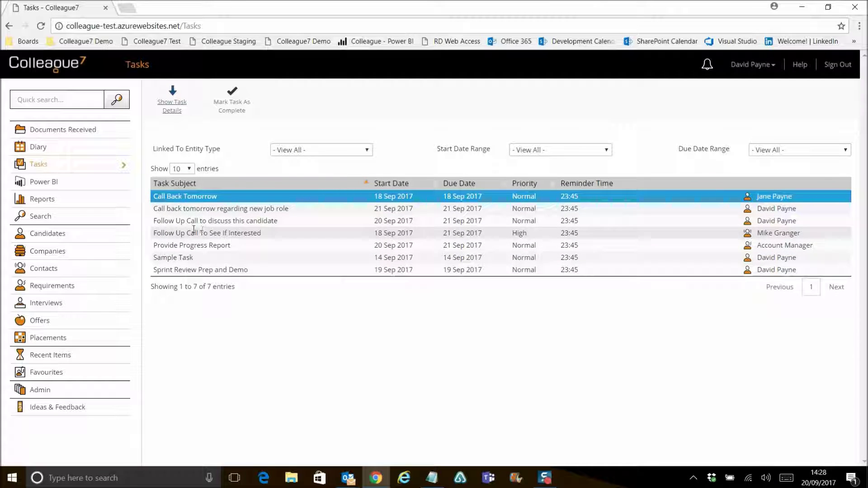
double_click(234, 210)
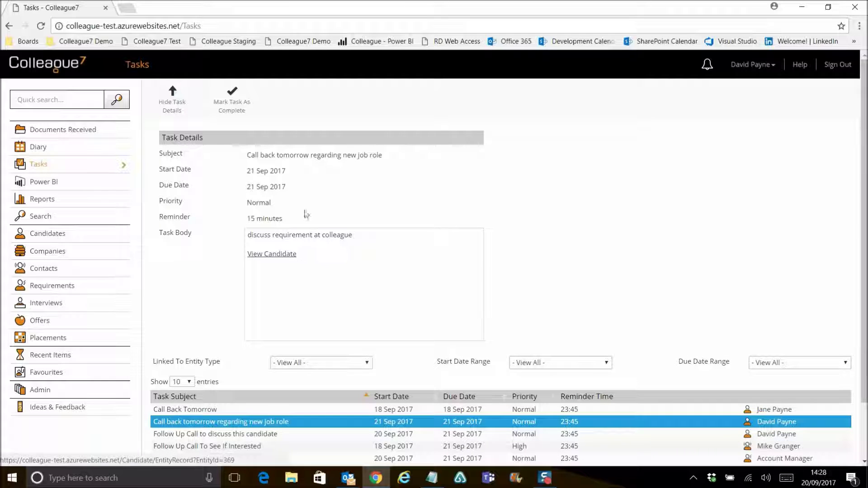
click(172, 103)
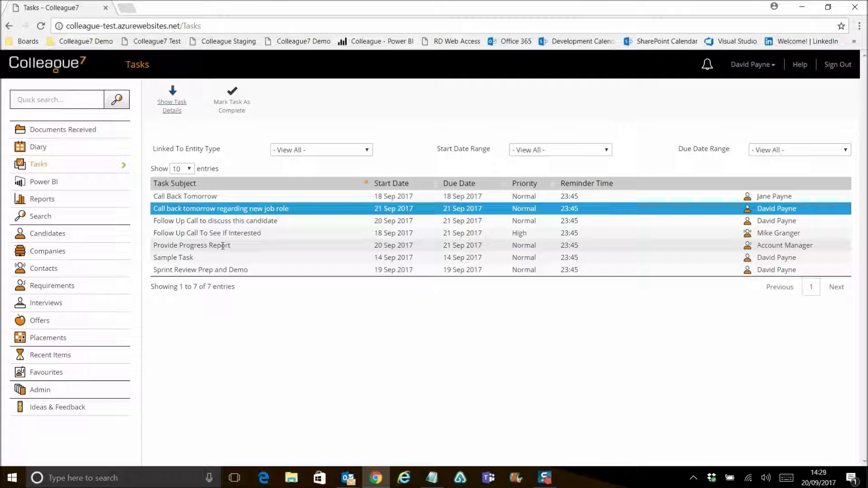
Open the "Follow Up Call To See If Interested" task and mark it as complete
double_click(208, 231)
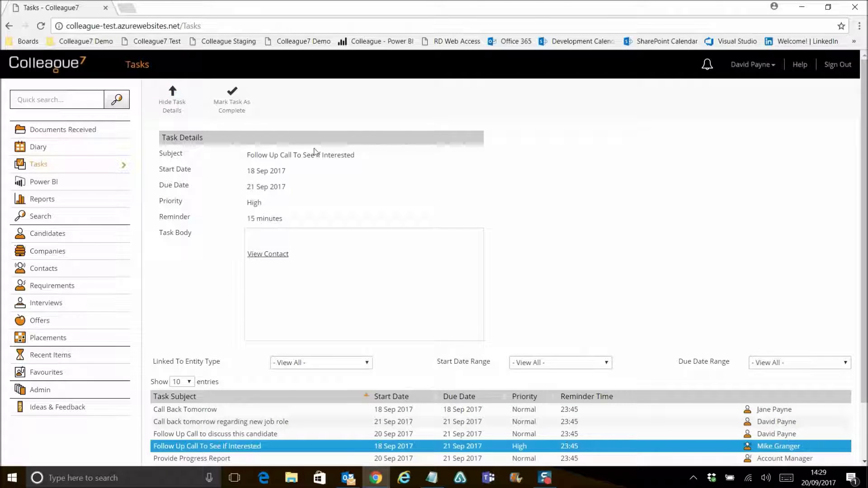
click(234, 105)
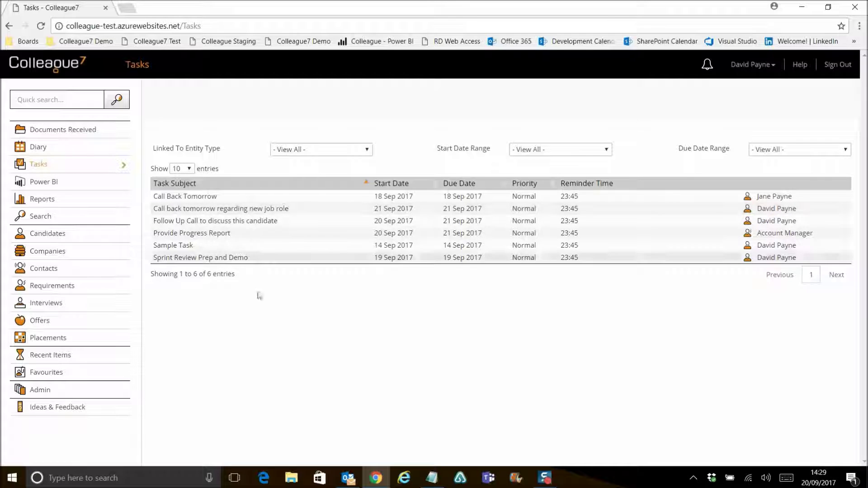
Filter the tasks by the linked entity type Candidate, restore View All, and look through the start date range options
click(335, 150)
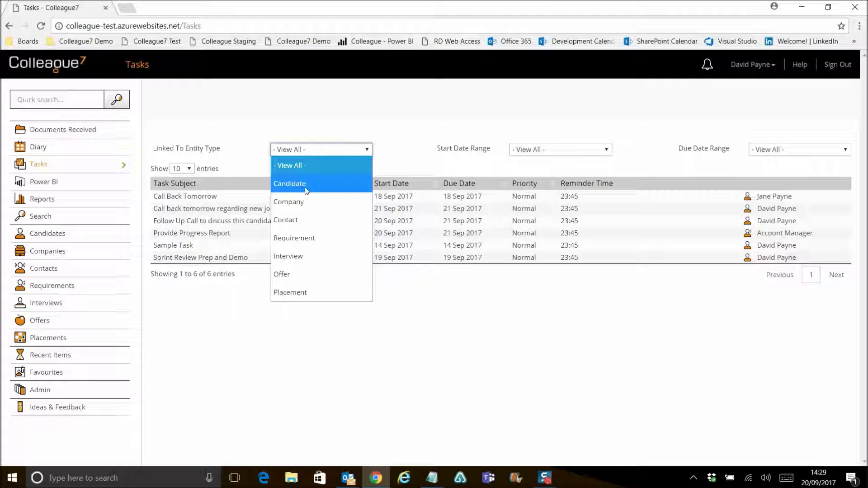
click(299, 184)
click(330, 150)
click(327, 166)
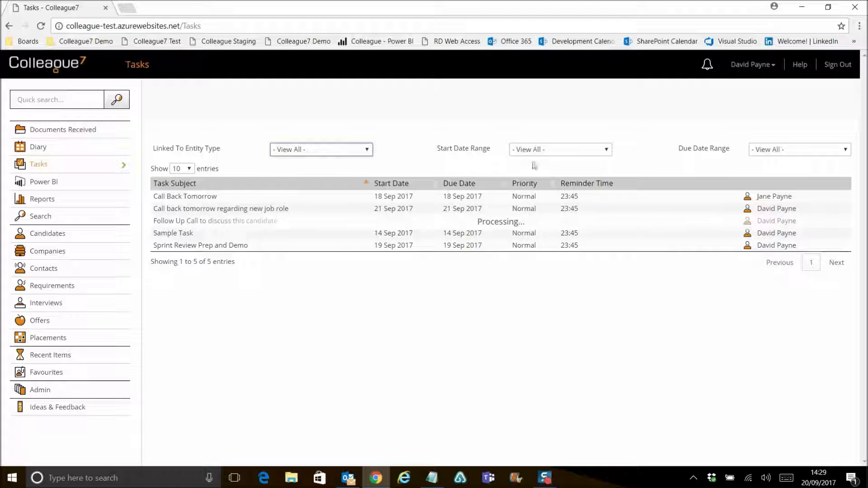
click(561, 151)
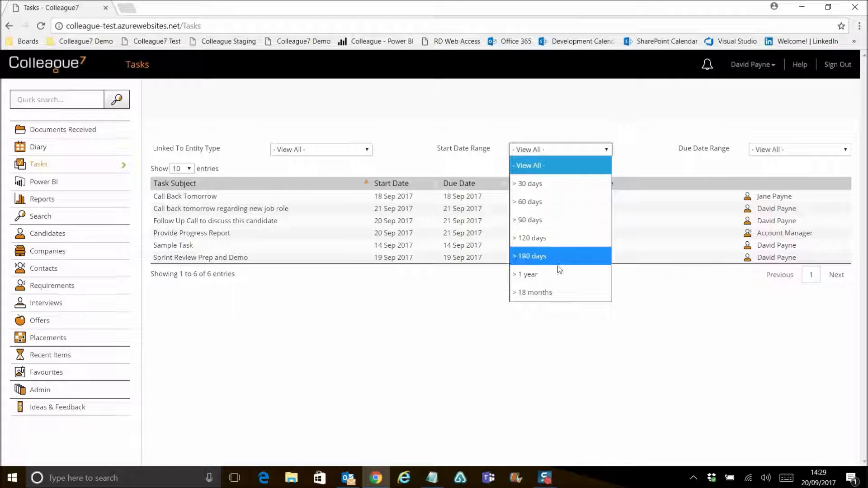
click(546, 149)
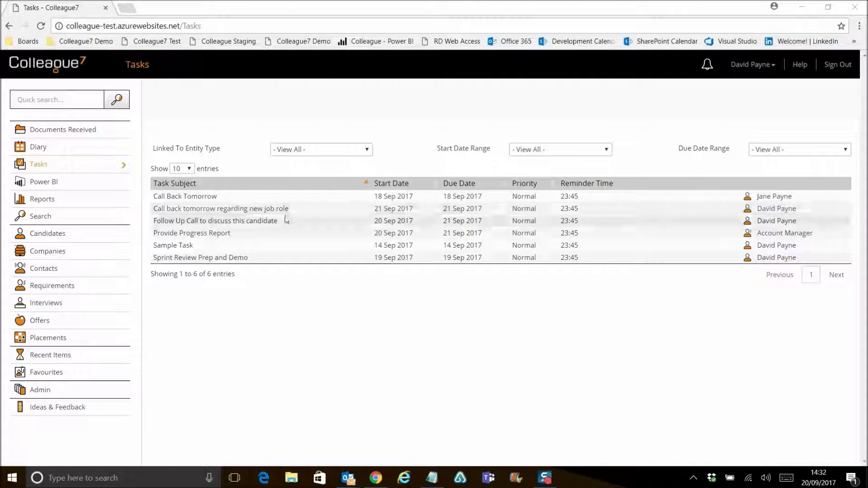
Check the dates, priority and body of the "Call back tomorrow regarding new job role" task, then hide its details
click(288, 209)
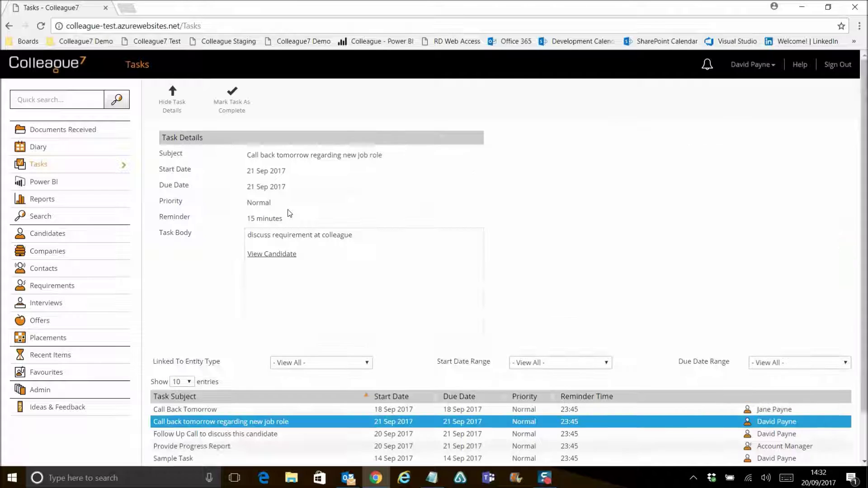
drag(296, 218, 254, 167)
click(247, 180)
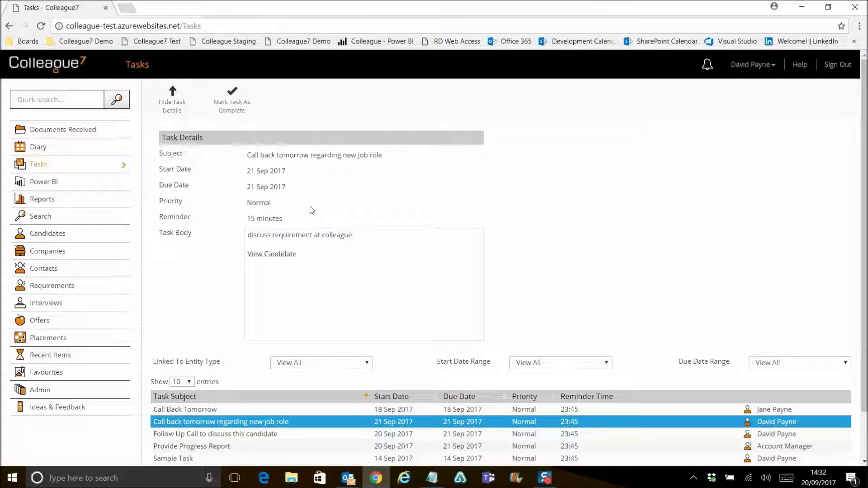
click(171, 109)
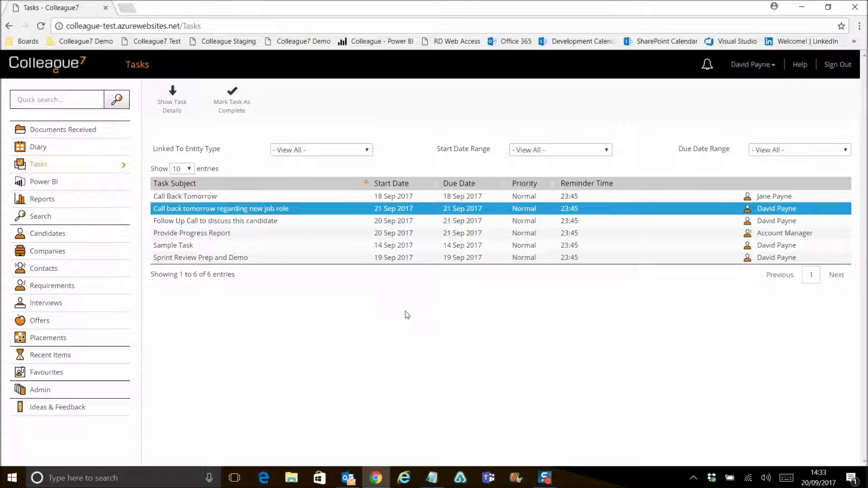
Open the details of the "Follow Up Call to discuss this candidate" task and read its body
double_click(300, 221)
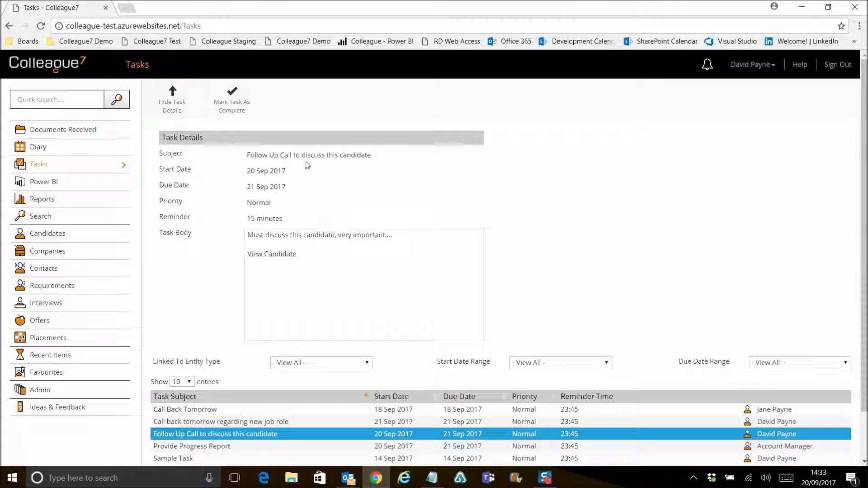
drag(388, 235, 303, 235)
click(332, 253)
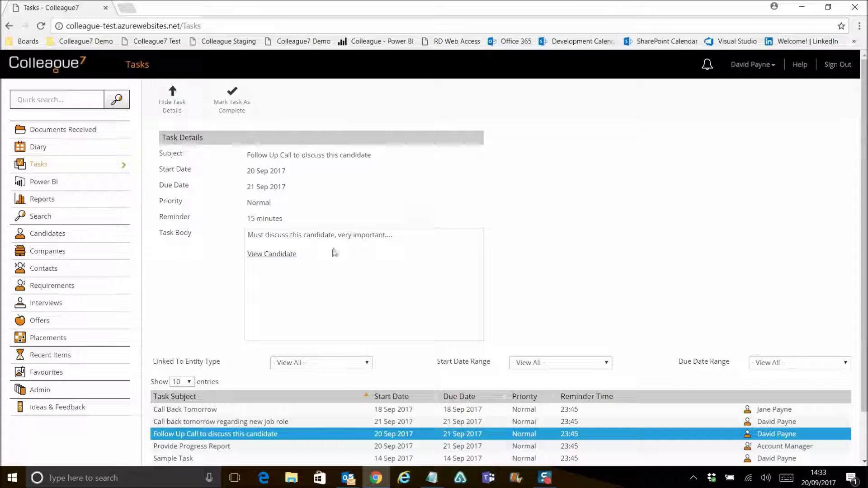
Check the "Call back tomorrow regarding new job role" task in Outlook's To-Do List, then return to Colleague7 and hide the task details
mouse_move(349, 479)
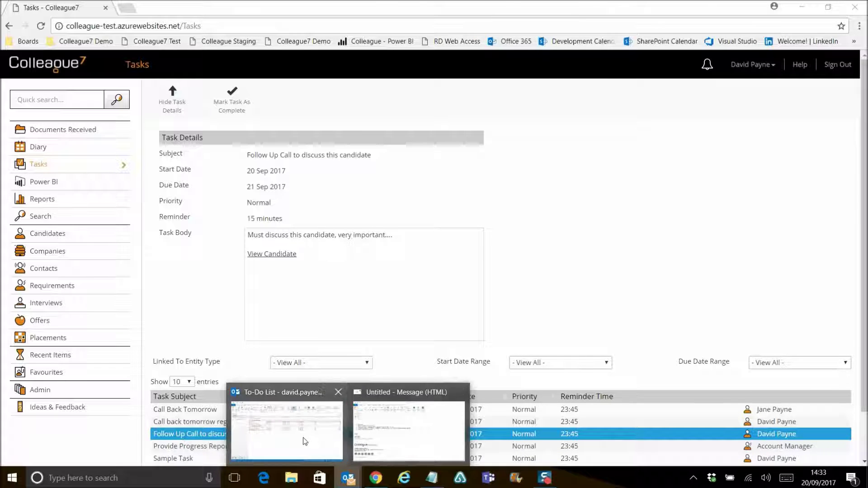
click(305, 442)
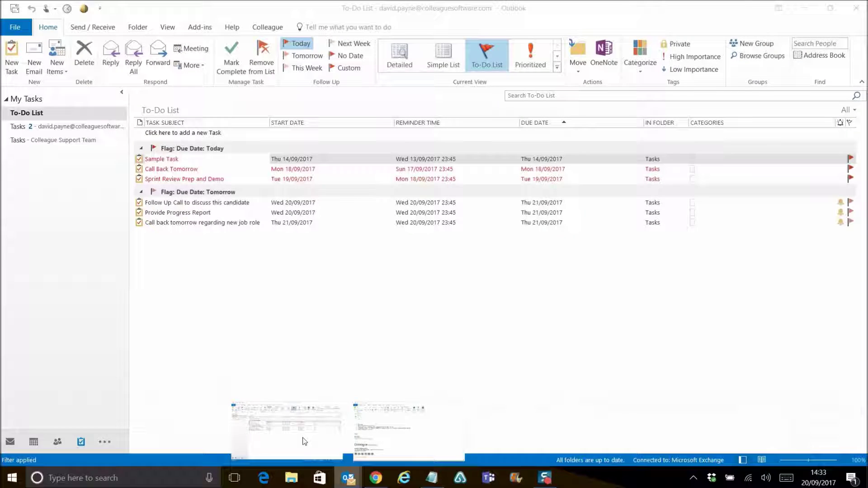
click(227, 223)
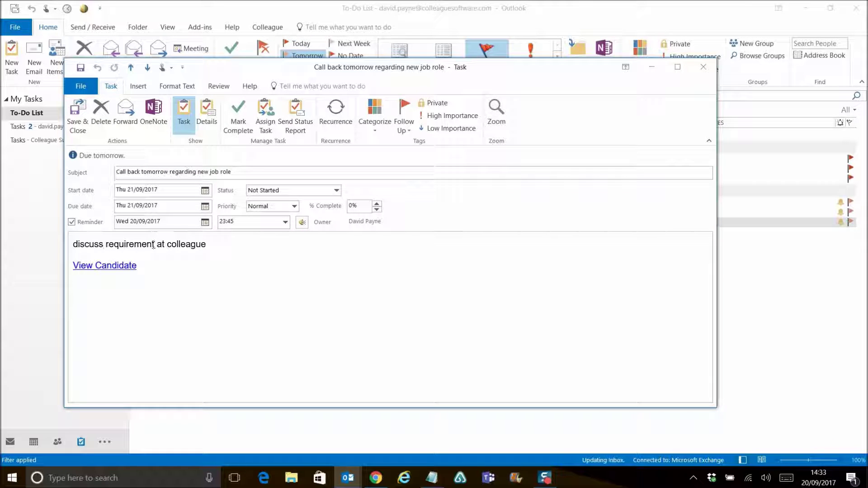
click(703, 67)
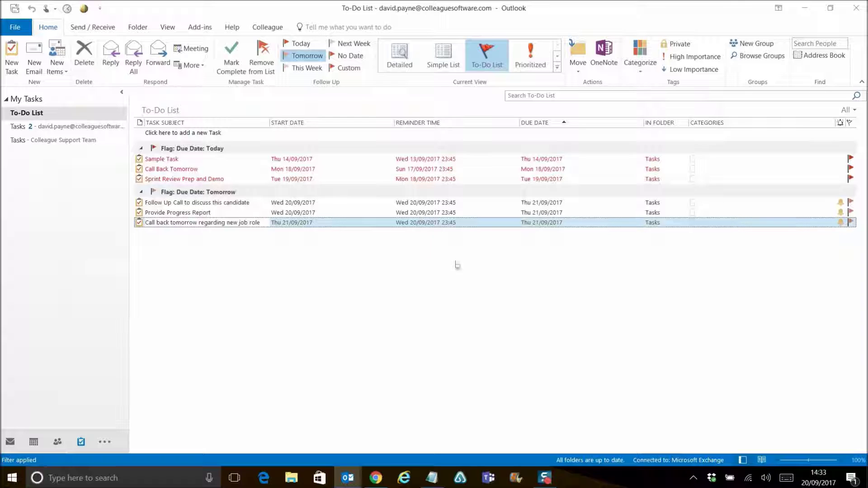
click(376, 479)
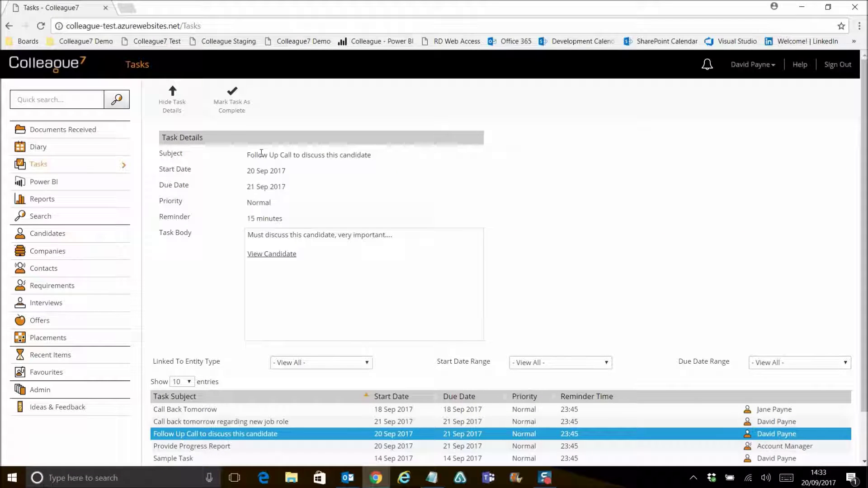
click(172, 104)
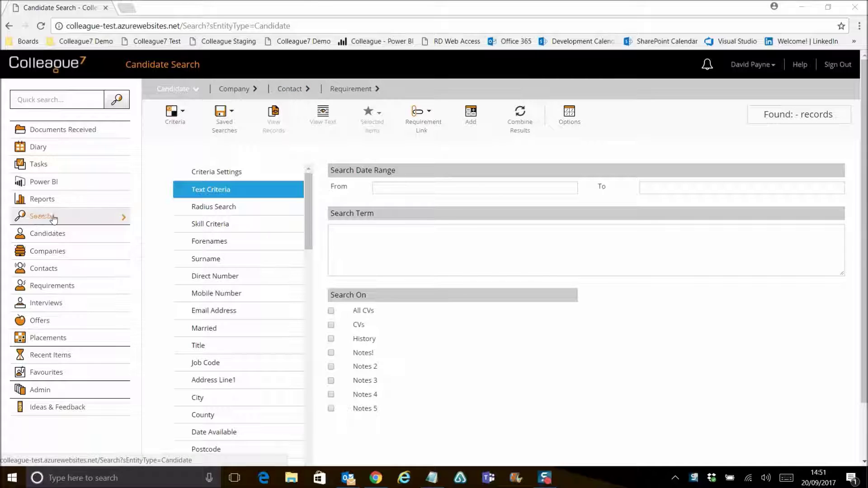
Search the contacts for a Company Name that contains "Colleague" and show the results
click(292, 89)
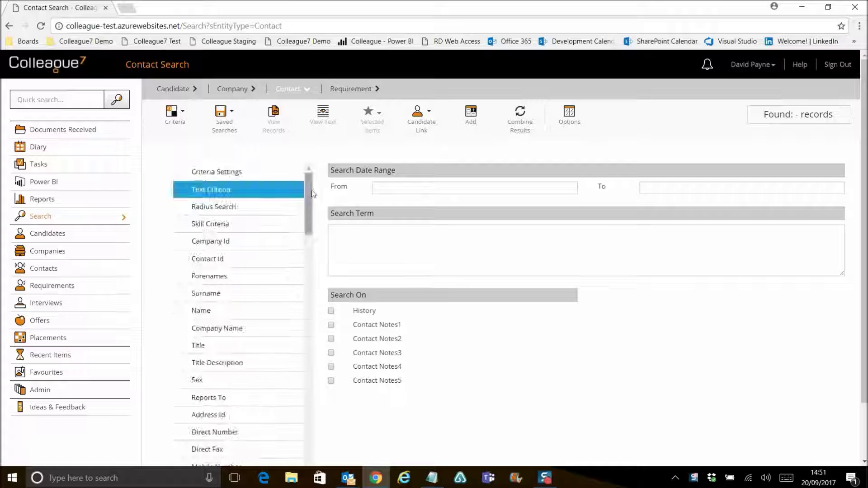
click(202, 334)
click(481, 188)
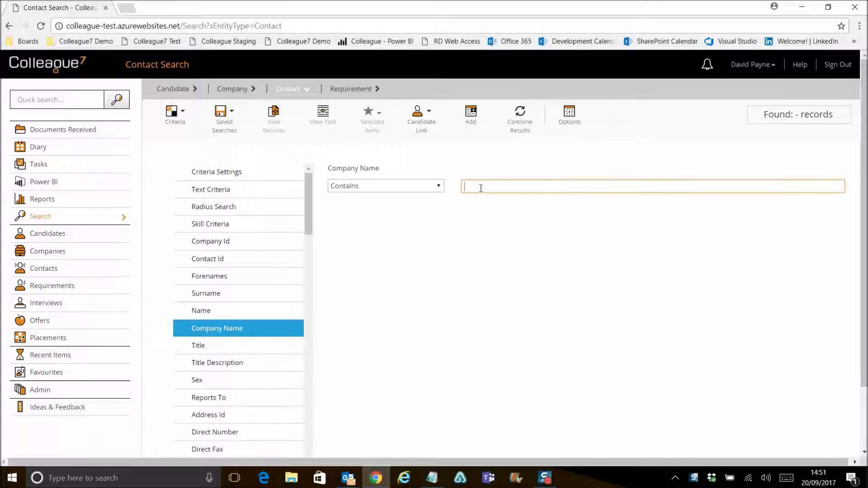
text(Colleague)
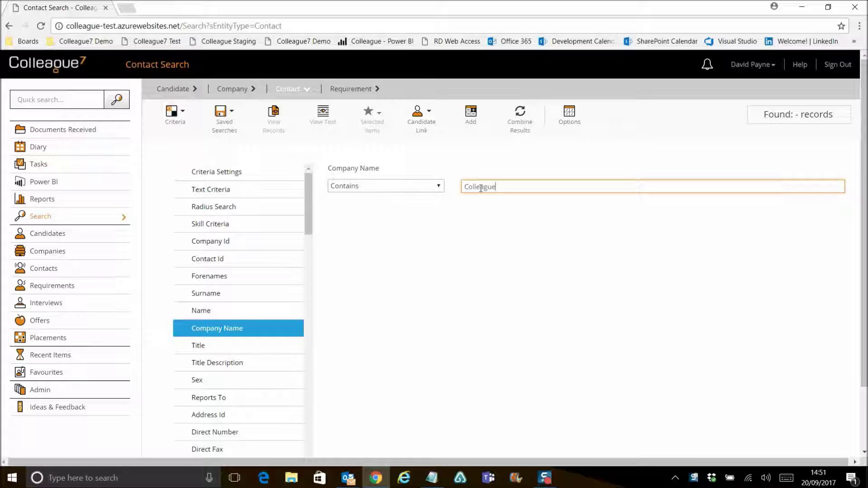
key(Return)
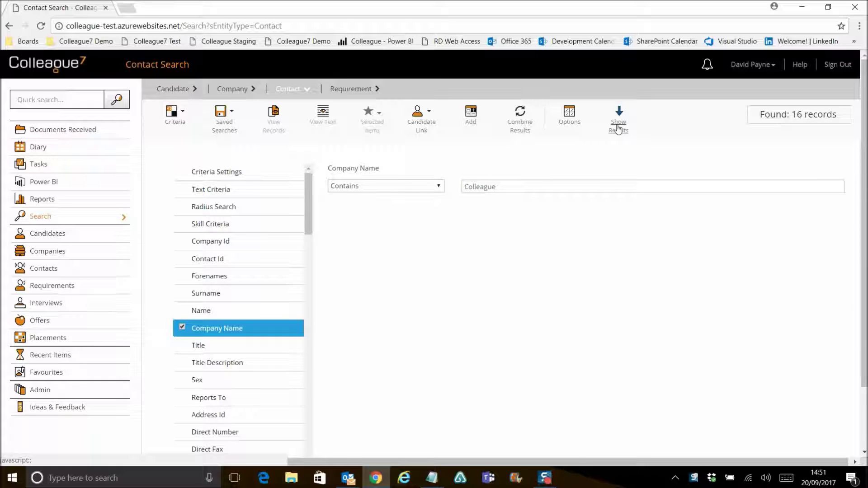
click(619, 123)
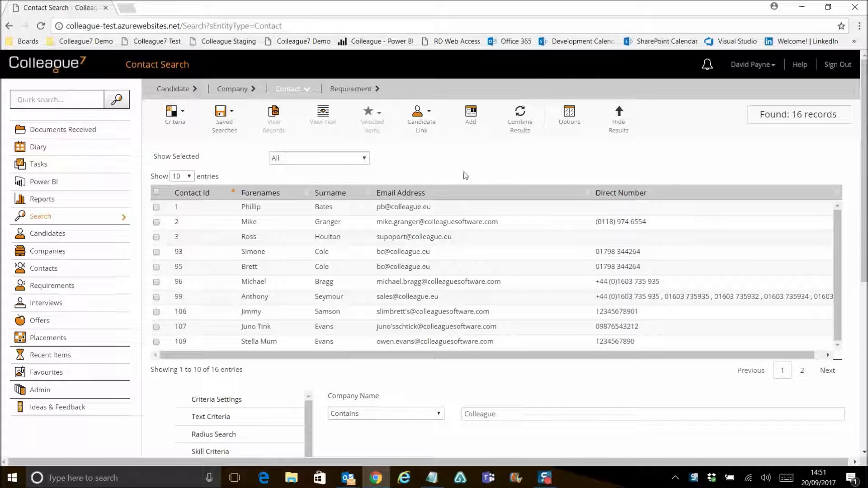
Select all found contacts to review the actions available for selected items, then clear the selection and hide the results
click(156, 192)
click(372, 119)
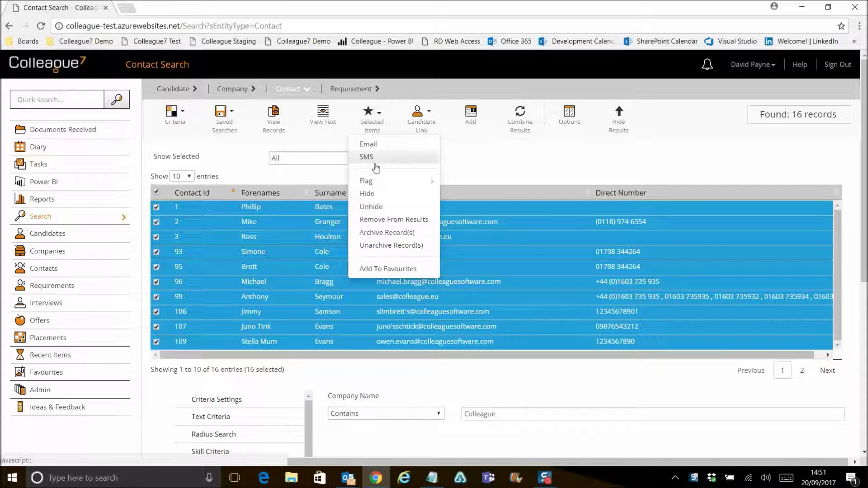
click(496, 167)
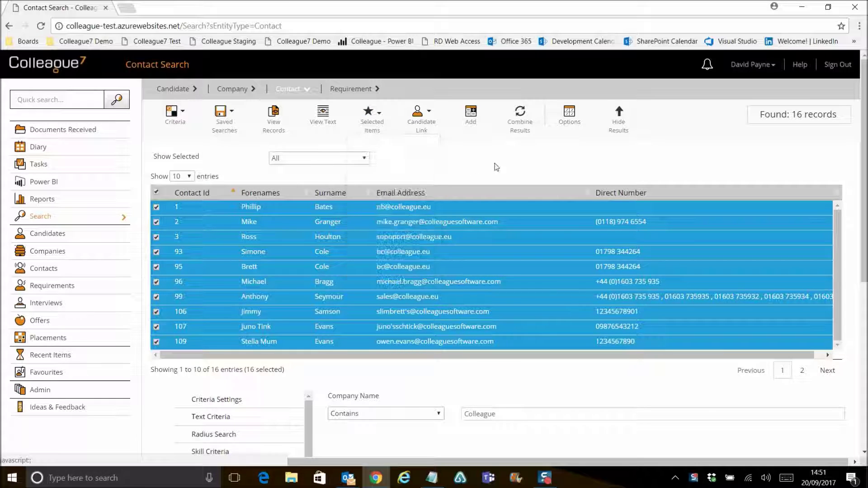
click(157, 193)
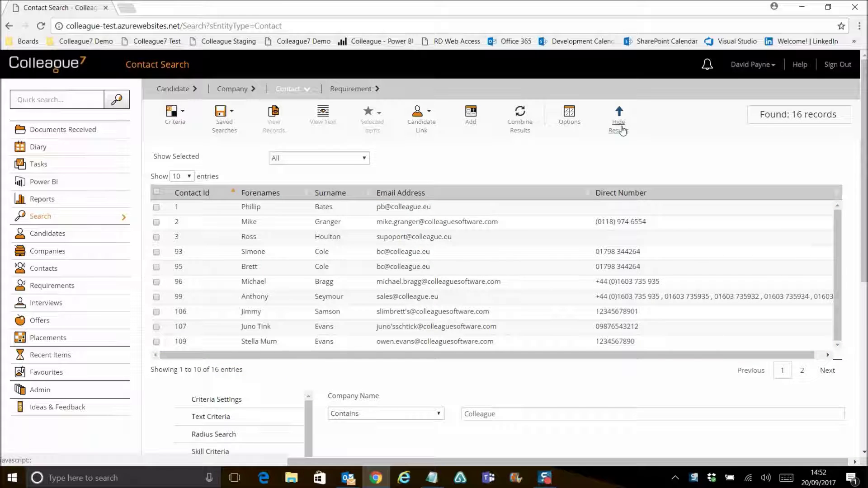
click(619, 118)
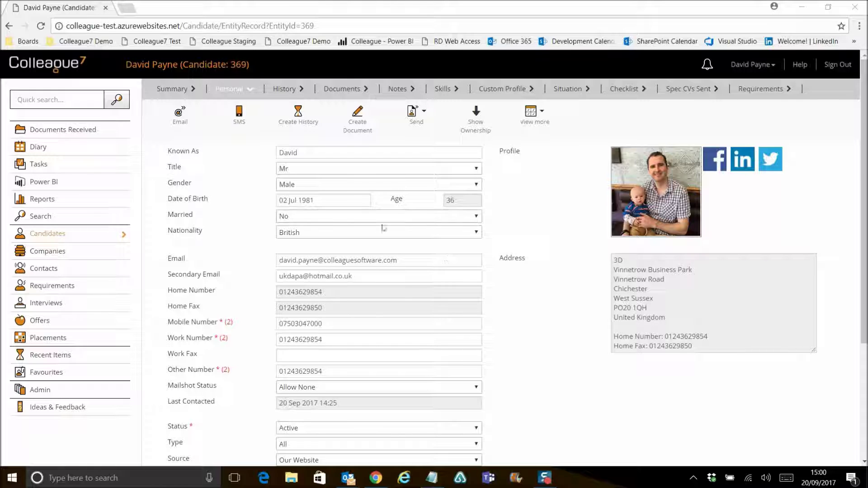
Go to Reports and look through the list of available reports without choosing one
click(46, 204)
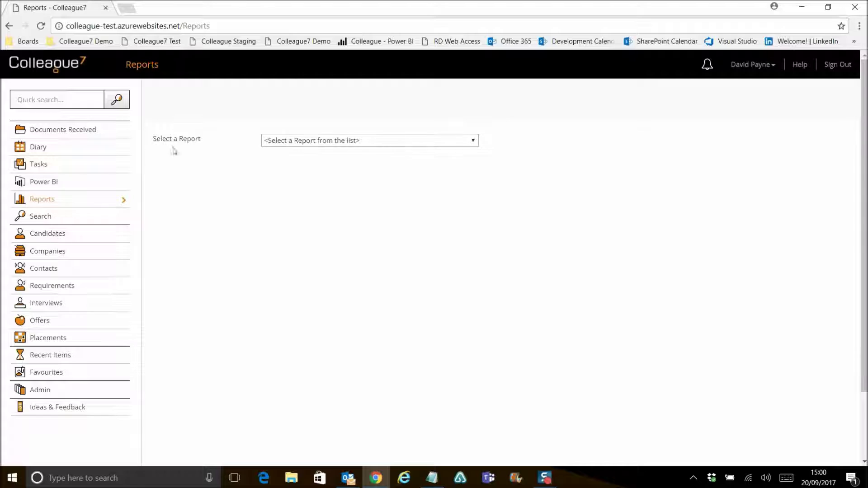
click(43, 199)
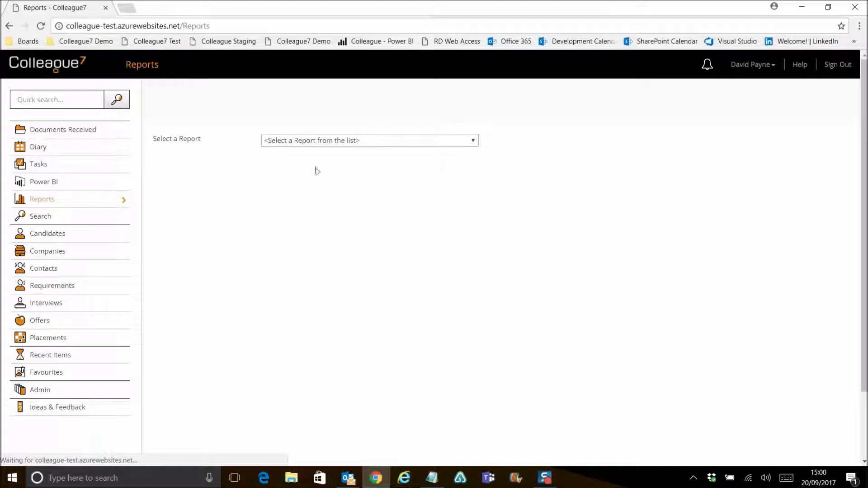
click(366, 140)
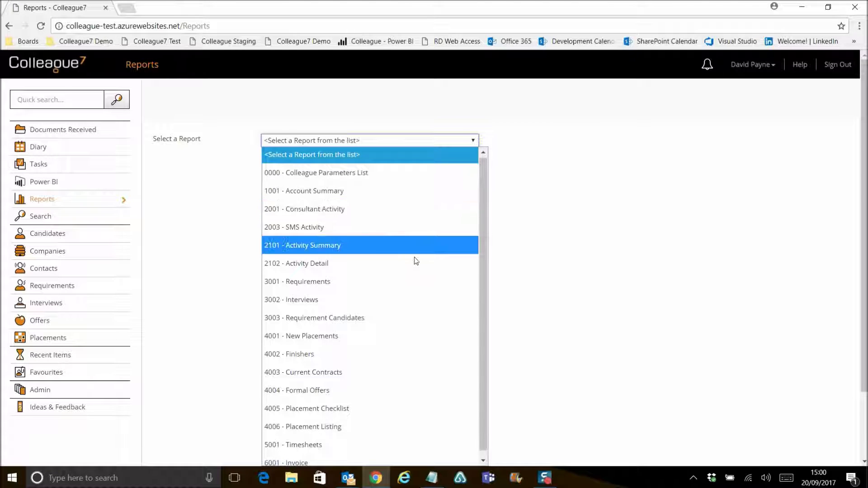
click(423, 154)
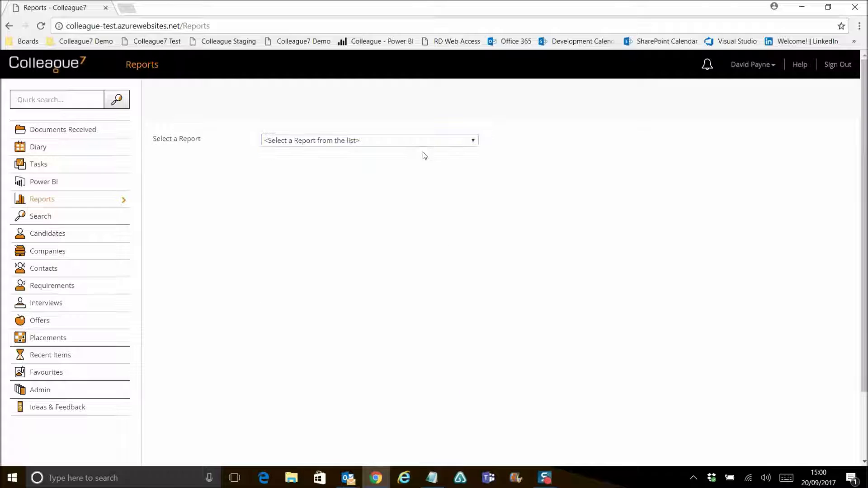